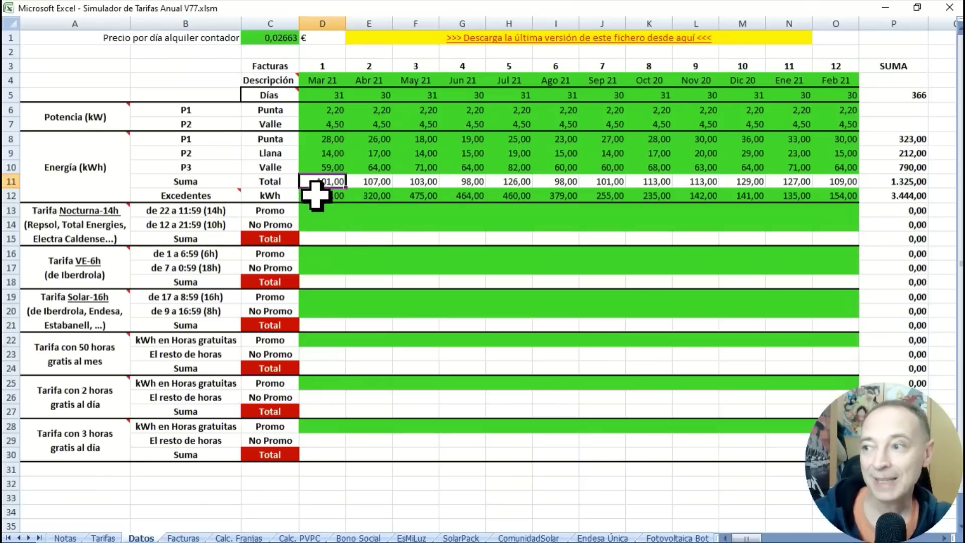
Check the monthly surplus kWh for Mar 21 and Dic 20 in Datos, and open the Facturas sheet.
{"action": "left_click", "coordinate": [315, 195]}
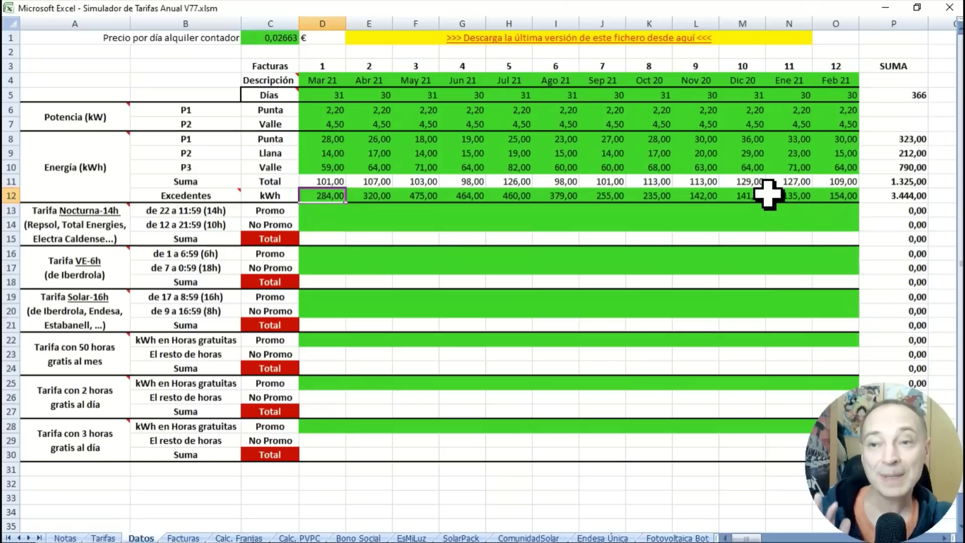
{"action": "left_click", "coordinate": [748, 196]}
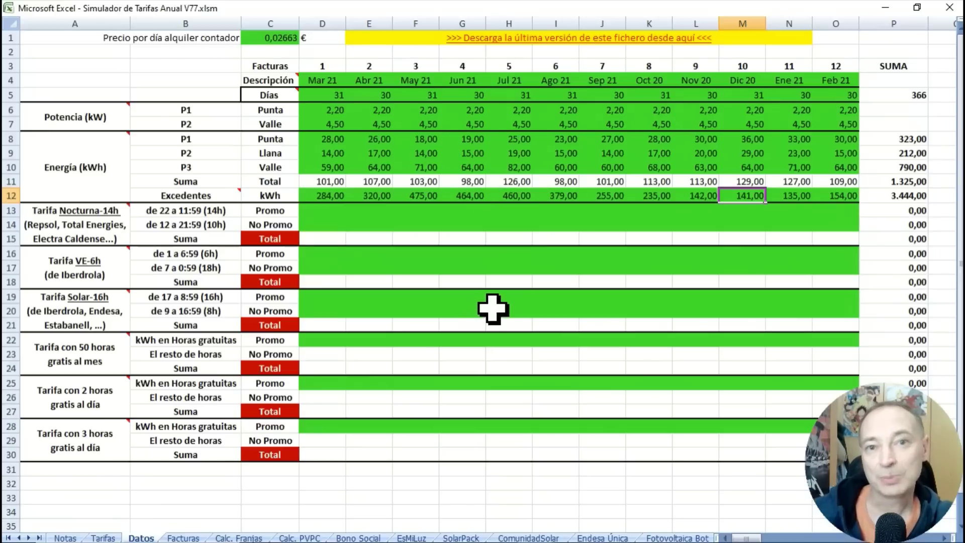
{"action": "left_click", "coordinate": [188, 538]}
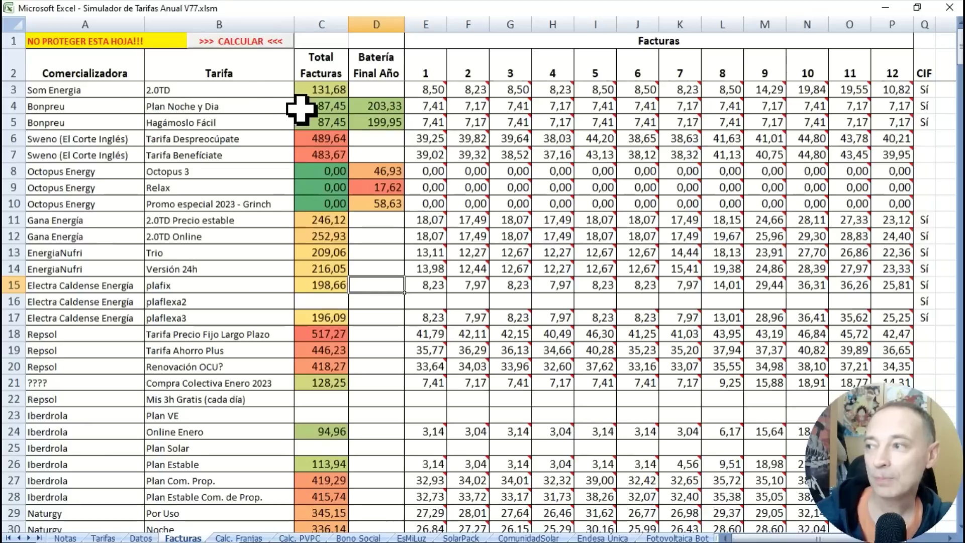
Compare the annual bill totals and year-end battery balances of the Bonpreu tariffs in rows 4-5 and the Octopus Energy tariffs in rows 8-10.
{"action": "left_click", "coordinate": [316, 104]}
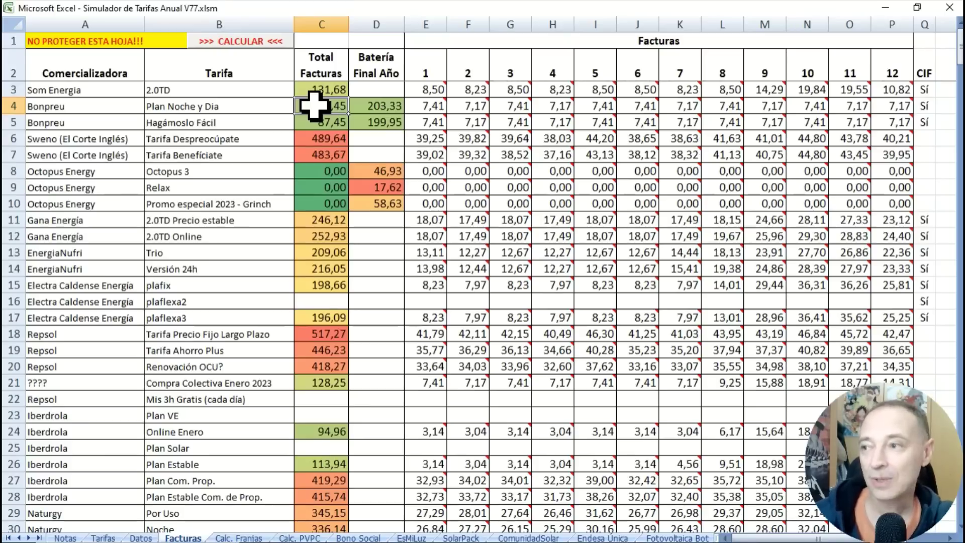
{"action": "left_click", "coordinate": [315, 105]}
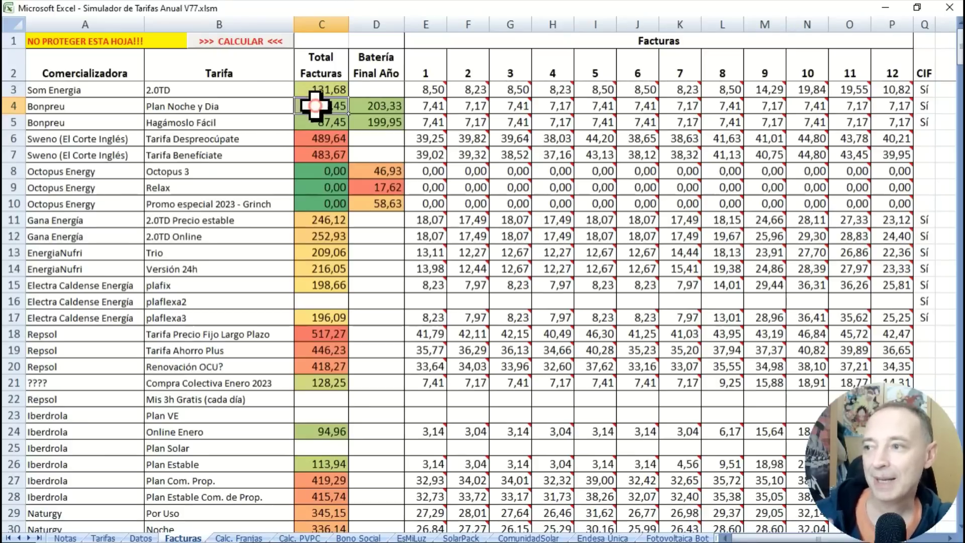
{"action": "left_click_drag", "start_coordinate": [315, 106], "coordinate": [315, 120]}
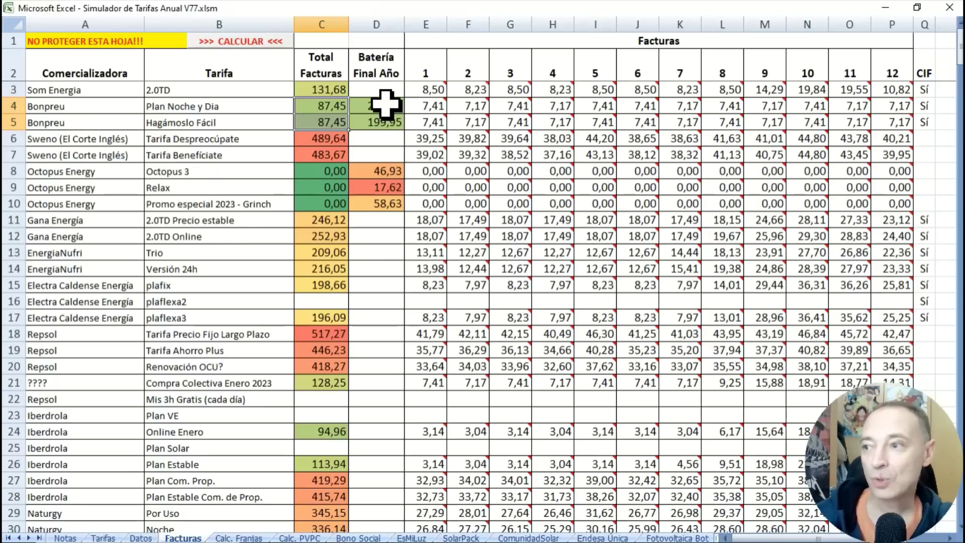
{"action": "left_click_drag", "start_coordinate": [380, 106], "coordinate": [386, 120]}
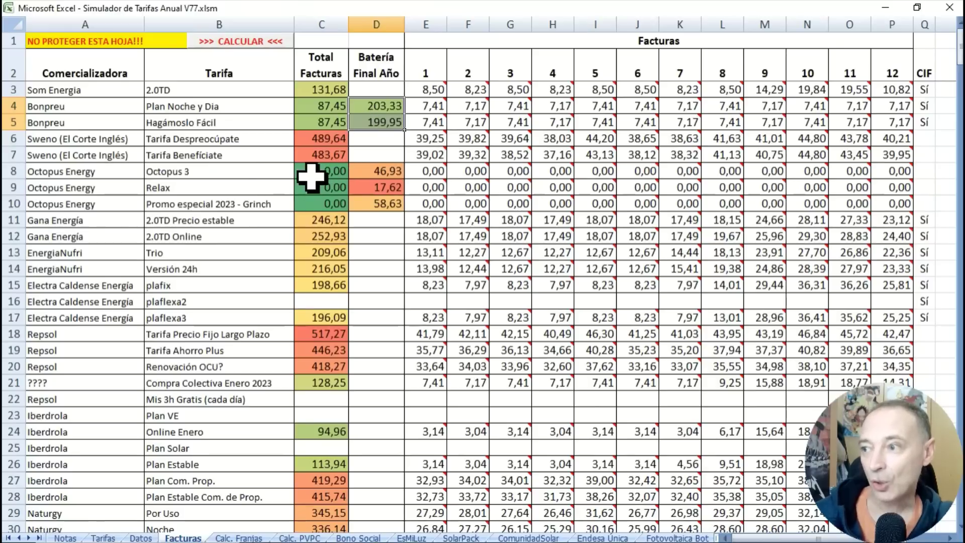
{"action": "left_click_drag", "start_coordinate": [317, 171], "coordinate": [323, 200]}
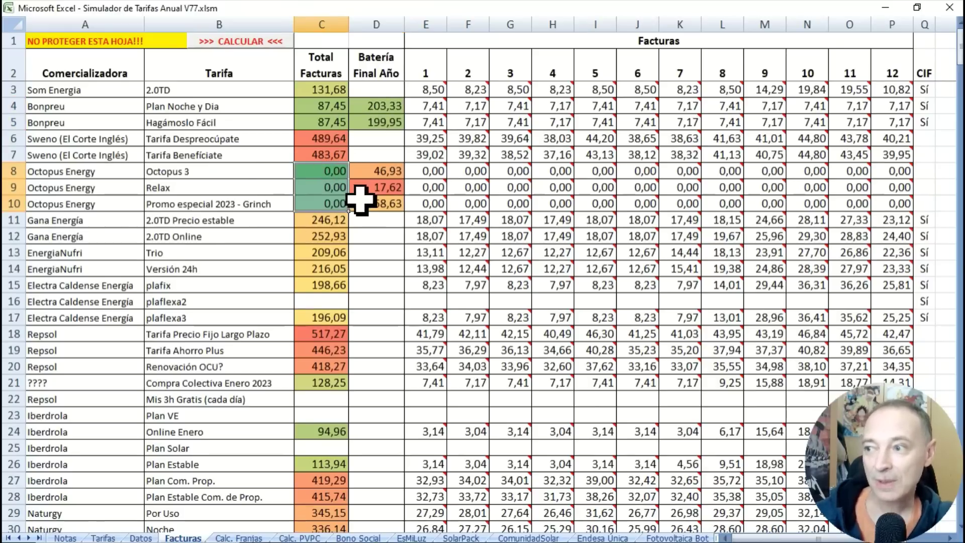
{"action": "left_click", "coordinate": [376, 202]}
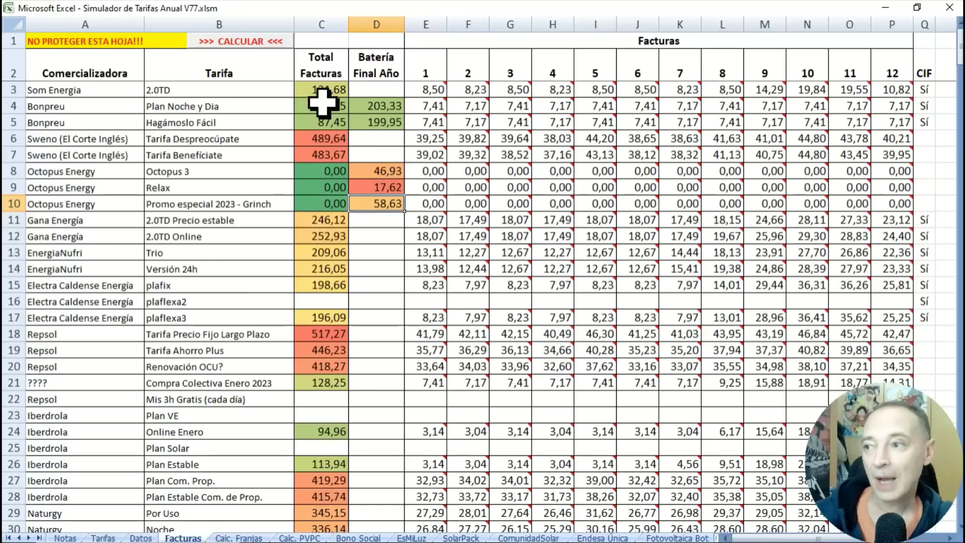
{"action": "left_click_drag", "start_coordinate": [70, 104], "coordinate": [399, 118]}
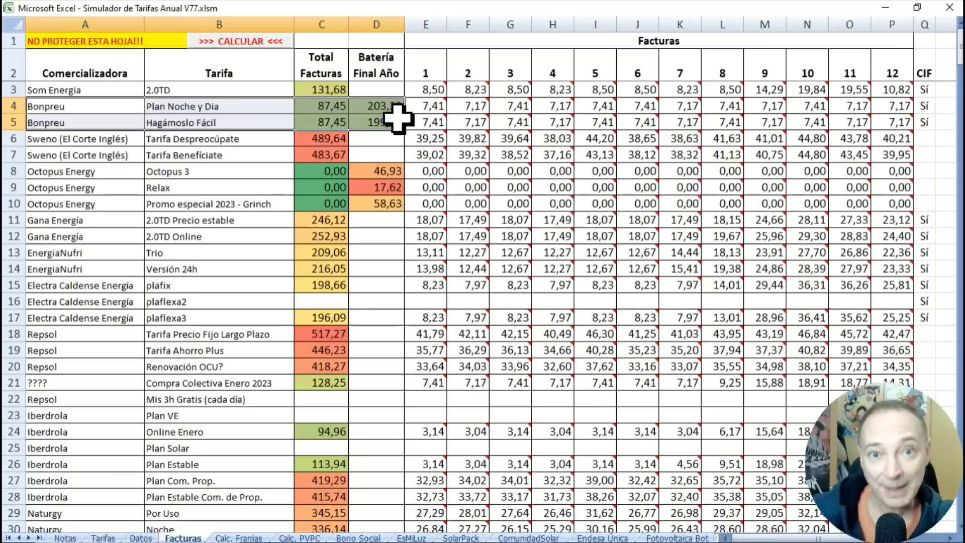
Examine the February 2023 tariffs in rows 66-77 of Facturas, from PVPC, Bonpreu and Iberdrola to Proxima, Lidera, Helios and Lumio.
{"action": "scroll", "coordinate": [323, 143], "scroll_direction": "down", "scroll_amount": 5}
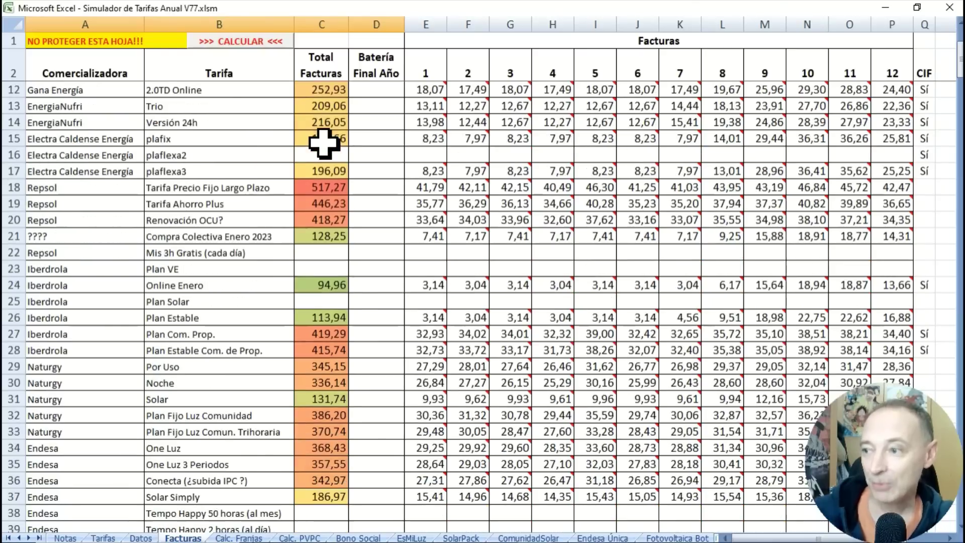
{"action": "scroll", "coordinate": [323, 144], "scroll_direction": "down", "scroll_amount": 9}
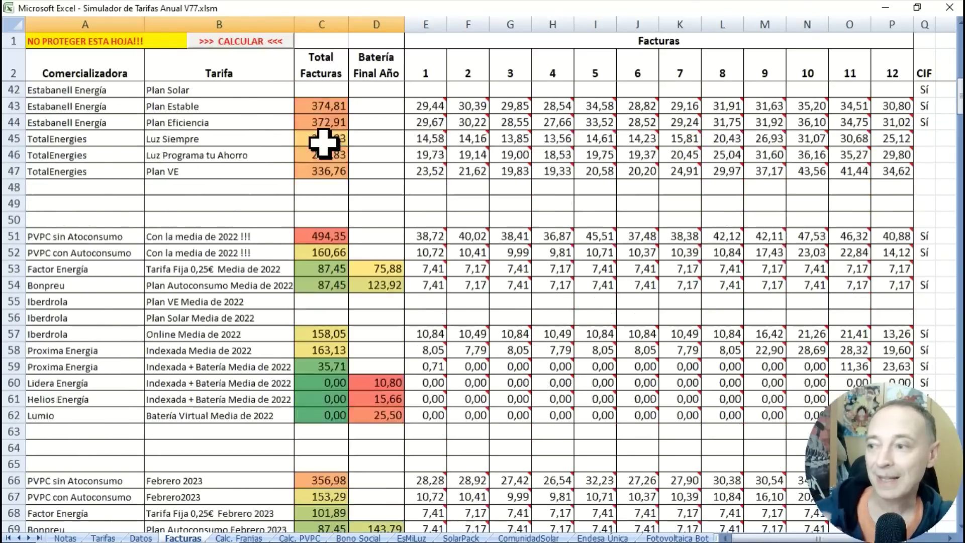
{"action": "scroll", "coordinate": [323, 143], "scroll_direction": "down", "scroll_amount": 5}
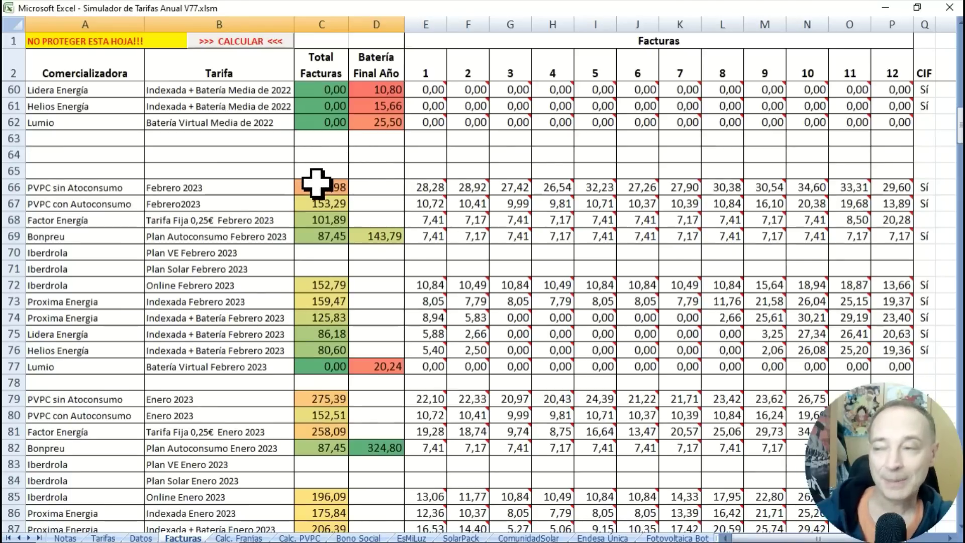
{"action": "left_click_drag", "start_coordinate": [187, 197], "coordinate": [108, 206]}
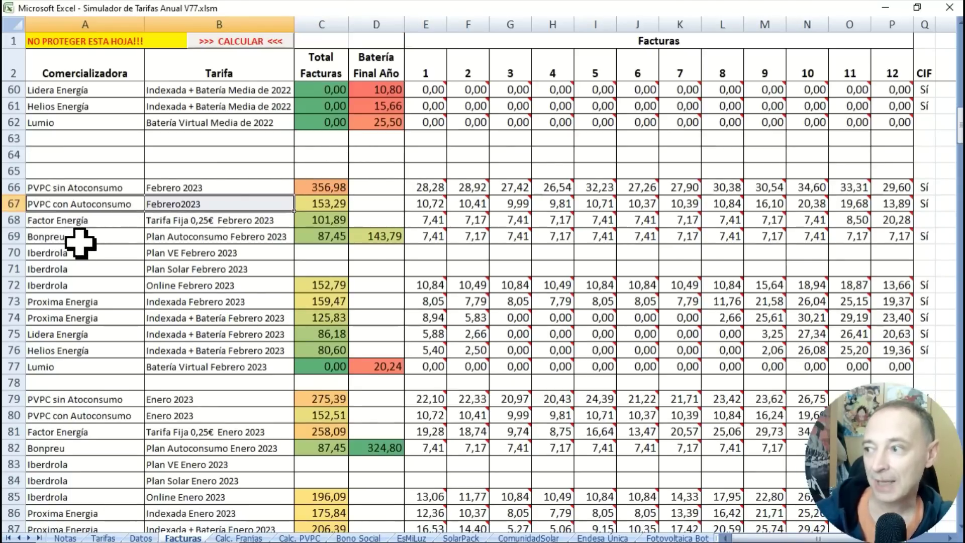
{"action": "left_click", "coordinate": [170, 236]}
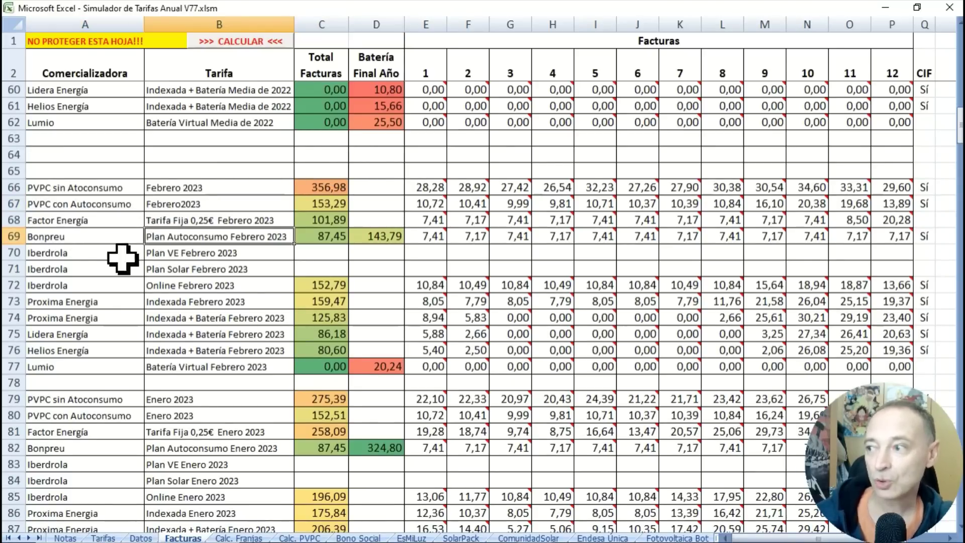
{"action": "left_click_drag", "start_coordinate": [108, 256], "coordinate": [299, 280]}
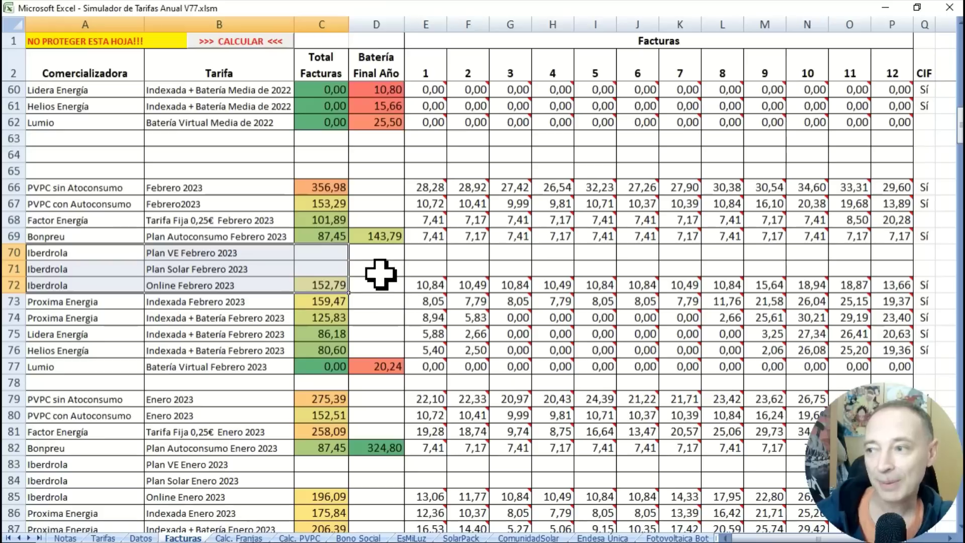
{"action": "left_click", "coordinate": [79, 300]}
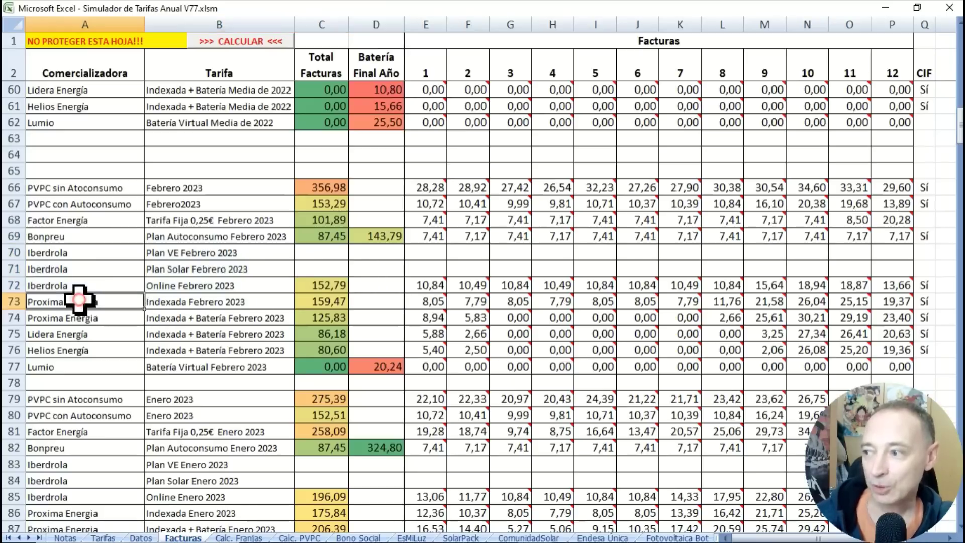
{"action": "left_click", "coordinate": [78, 334]}
{"action": "left_click", "coordinate": [80, 350]}
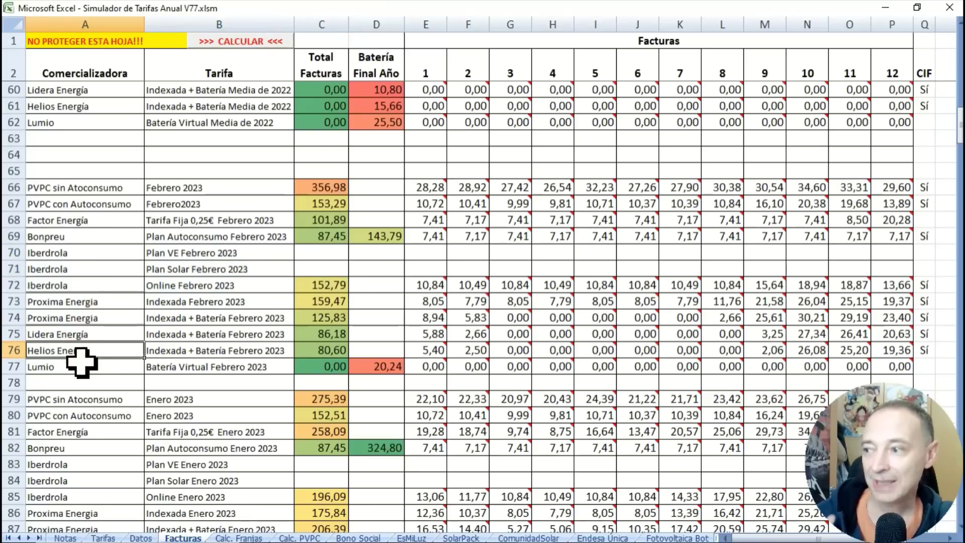
{"action": "left_click", "coordinate": [85, 366]}
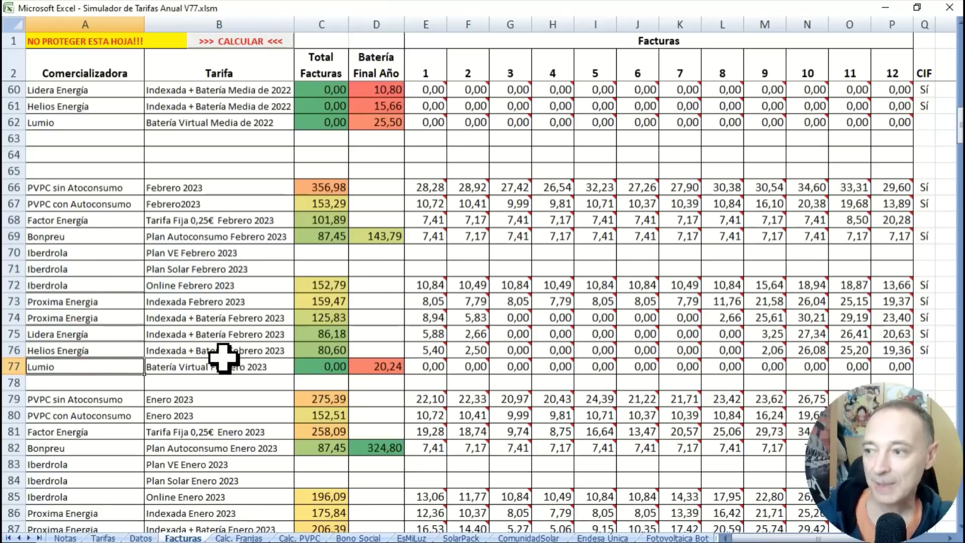
{"action": "left_click", "coordinate": [315, 367]}
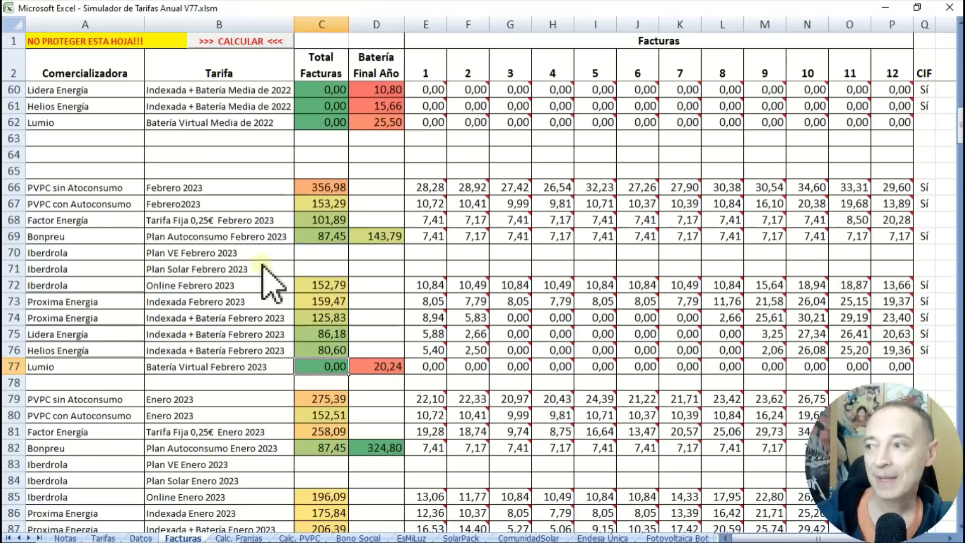
{"action": "left_click_drag", "start_coordinate": [168, 184], "coordinate": [196, 368]}
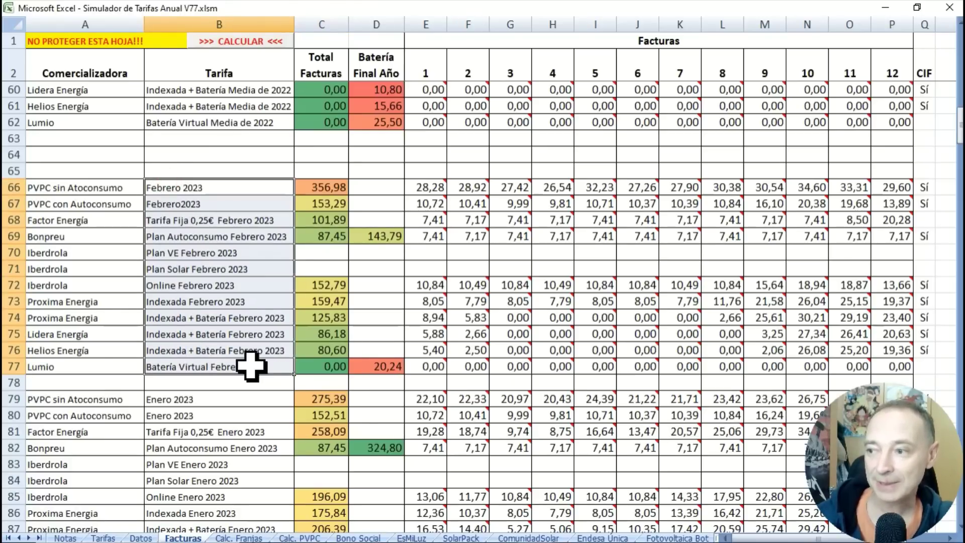
Look over the January 2023 and December 2022 tariff blocks below the February 2023 rows.
{"action": "scroll", "coordinate": [251, 352], "scroll_direction": "down", "scroll_amount": 2}
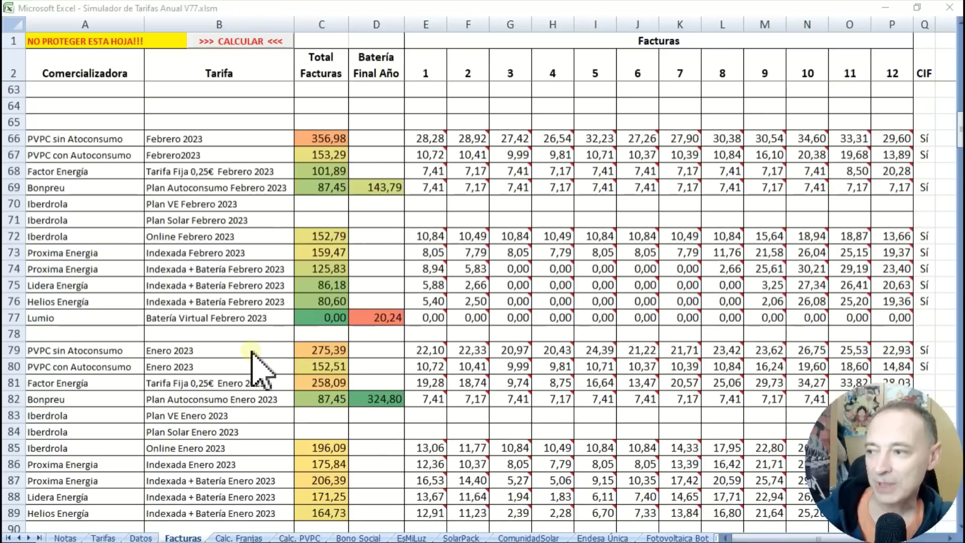
{"action": "scroll", "coordinate": [214, 354], "scroll_direction": "down", "scroll_amount": 1}
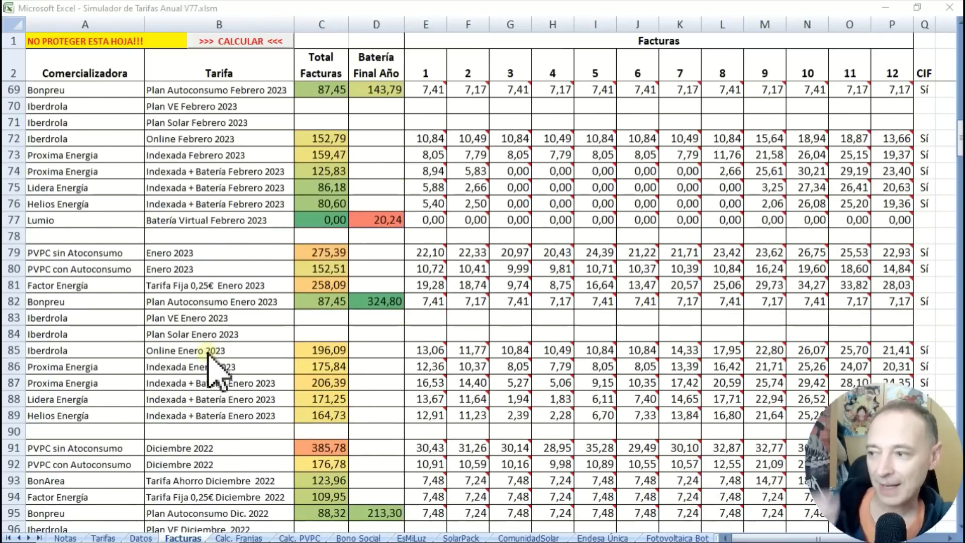
{"action": "scroll", "coordinate": [214, 369], "scroll_direction": "down", "scroll_amount": 1}
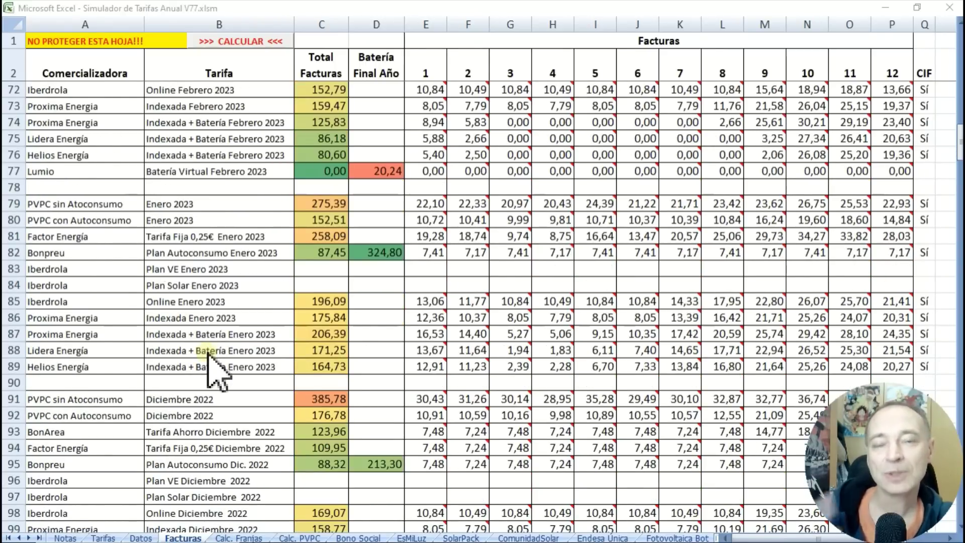
{"action": "scroll", "coordinate": [209, 357], "scroll_direction": "up", "scroll_amount": 2}
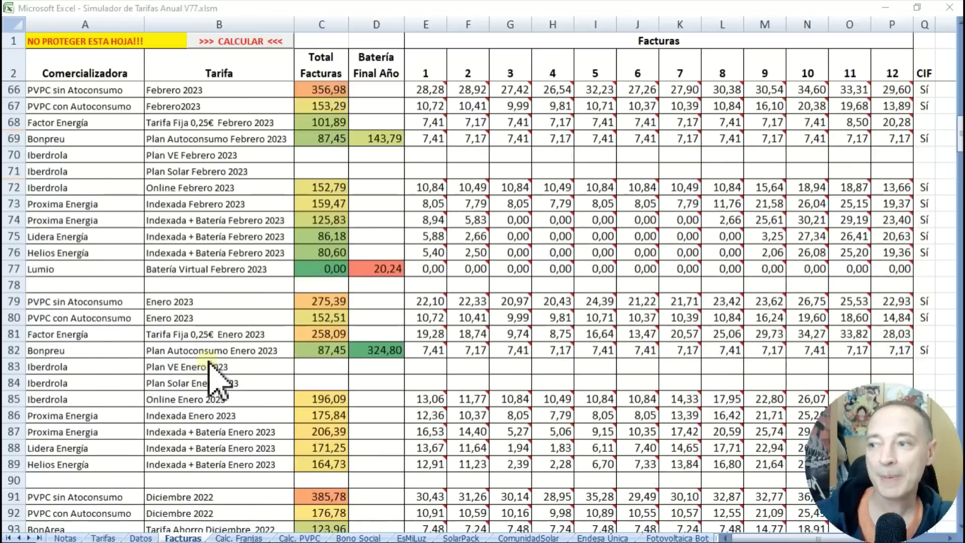
Examine the 2022-average tariffs in rows 51-62, including the total for Bonpreu's Plan Autoconsumo.
{"action": "scroll", "coordinate": [213, 377], "scroll_direction": "up", "scroll_amount": 1}
{"action": "scroll", "coordinate": [210, 361], "scroll_direction": "up", "scroll_amount": 6}
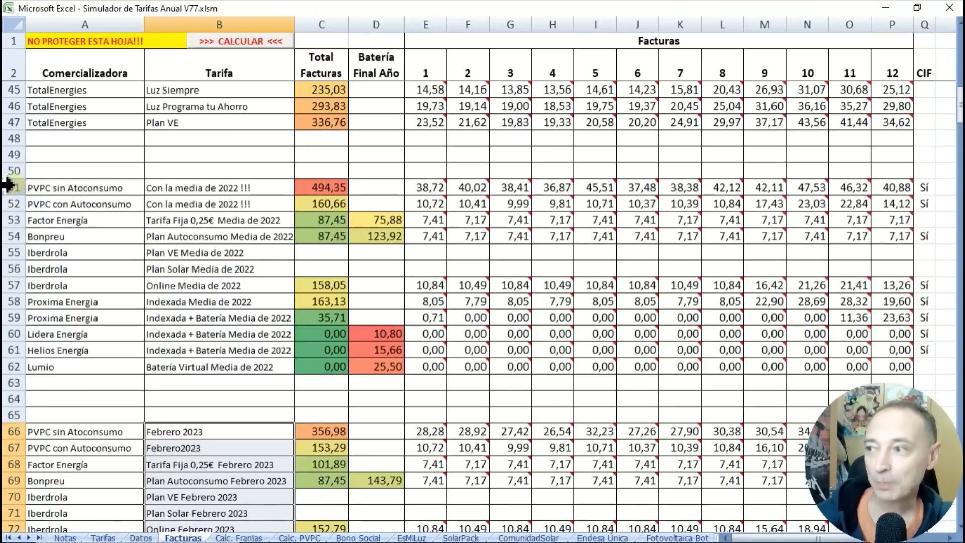
{"action": "left_click_drag", "start_coordinate": [7, 185], "coordinate": [10, 371]}
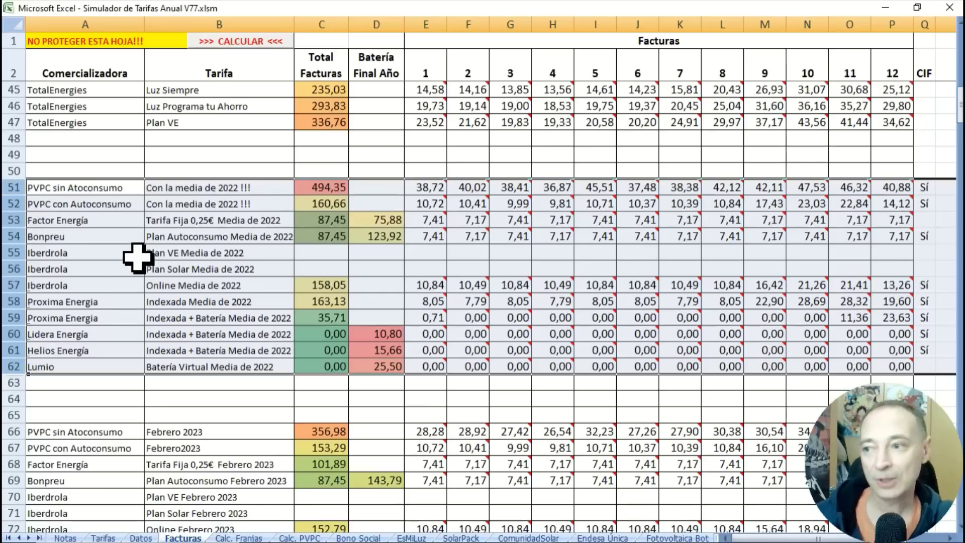
{"action": "left_click", "coordinate": [329, 237]}
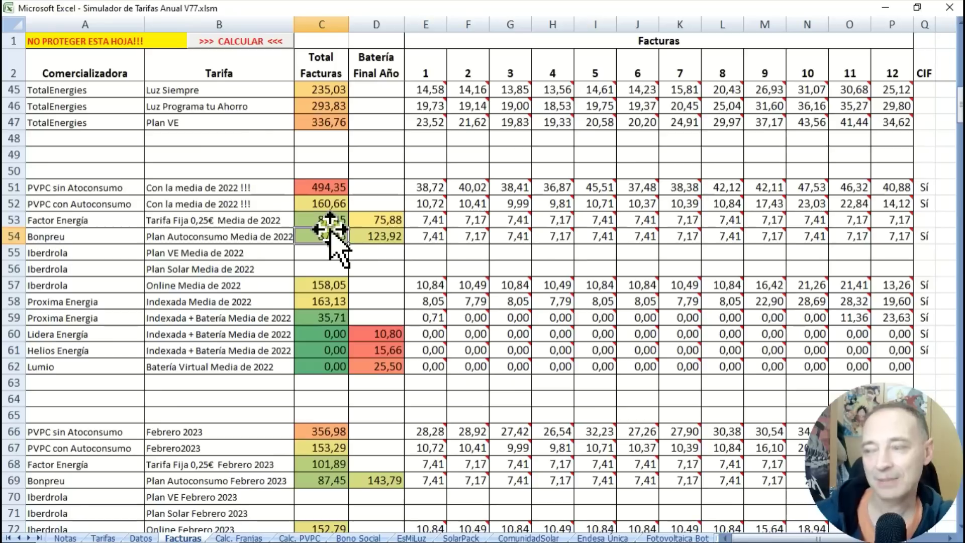
Show the ComunidadSolar sheet and select cell E16 below the monthly production table.
{"action": "key", "text": "alt+Tab"}
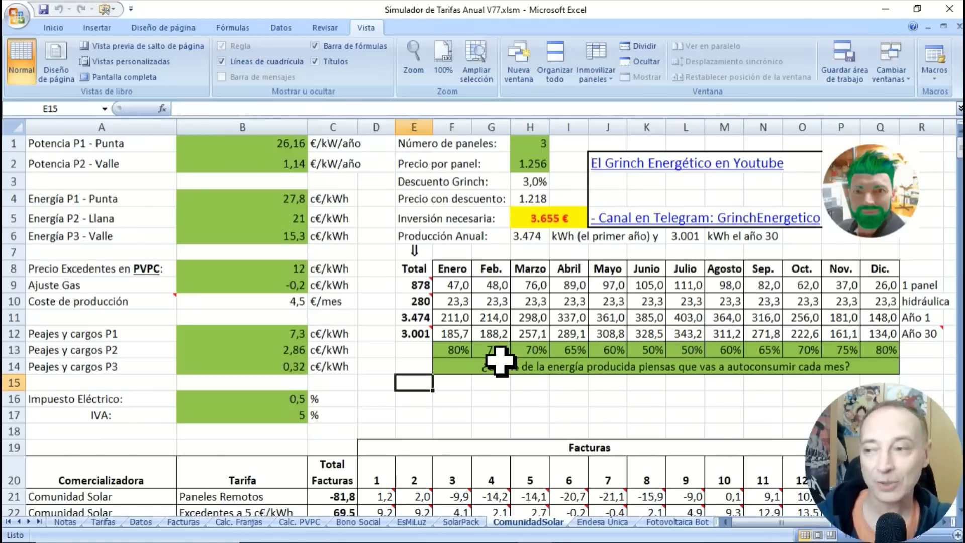
{"action": "key", "text": "Down"}
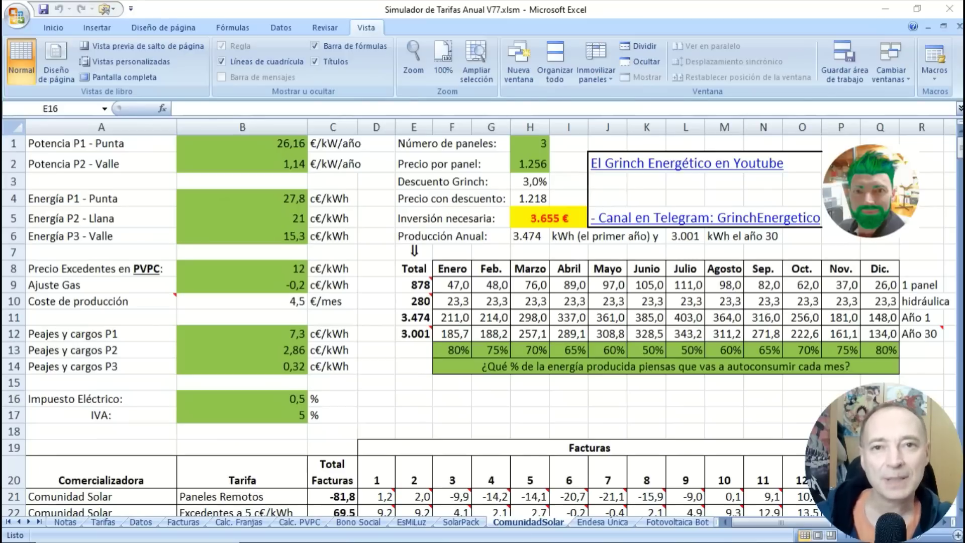